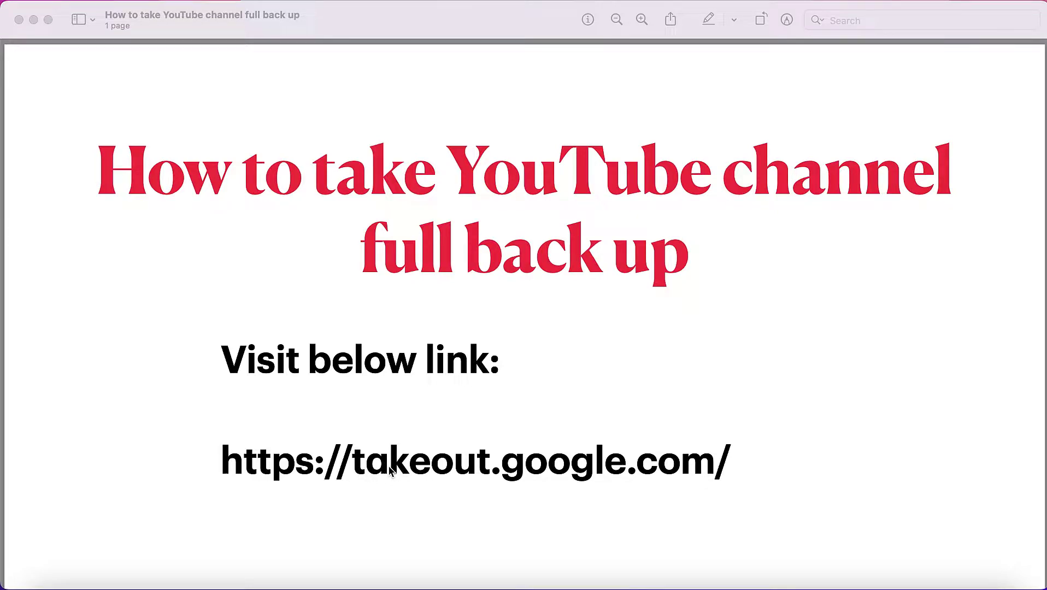
- Follow the slide's takeout.google.com link to open Google Takeout
left_click(483, 471)
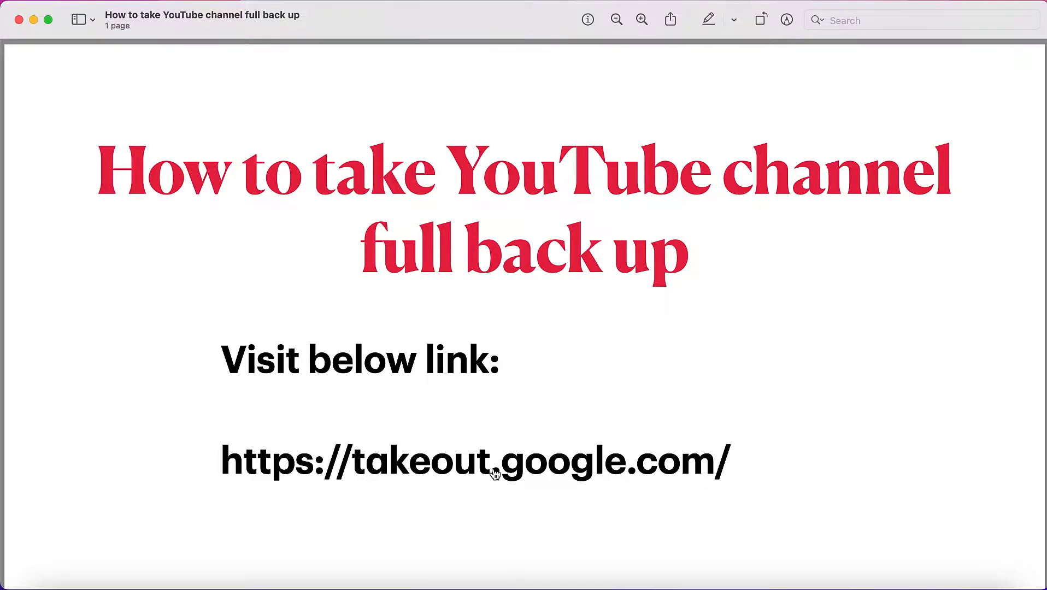
left_click(460, 472)
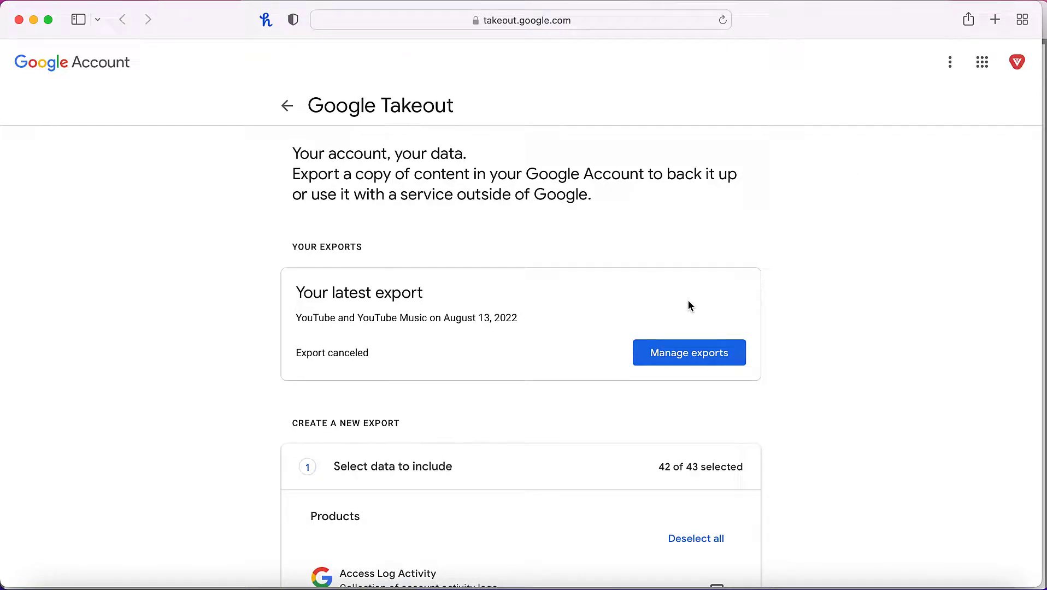
scroll(688, 304, "down", 2)
scroll(688, 304, "up", 2)
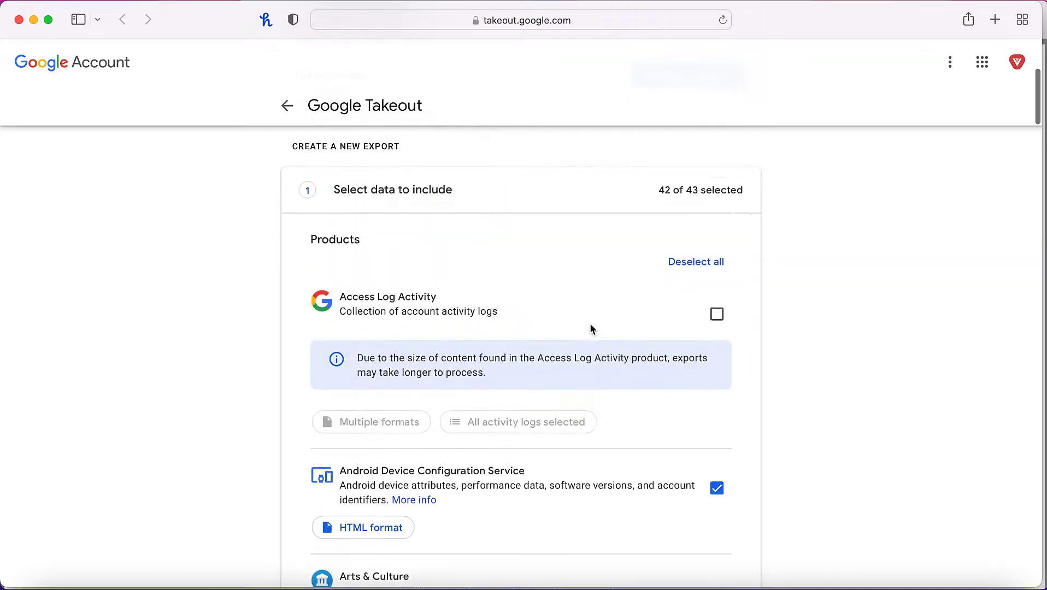
scroll(591, 327, "up", 5)
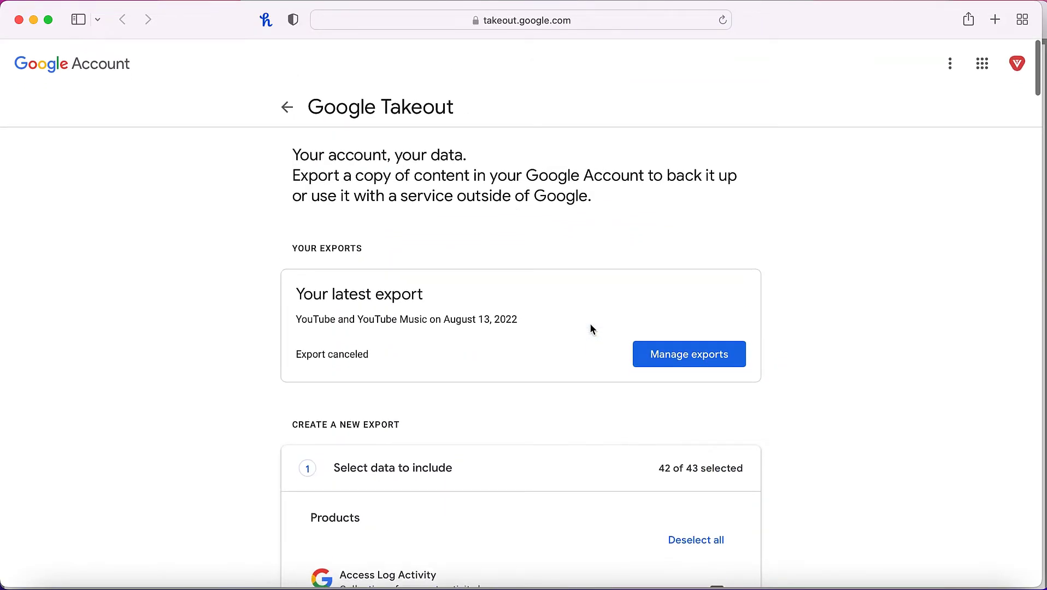
scroll(594, 373, "down", 3)
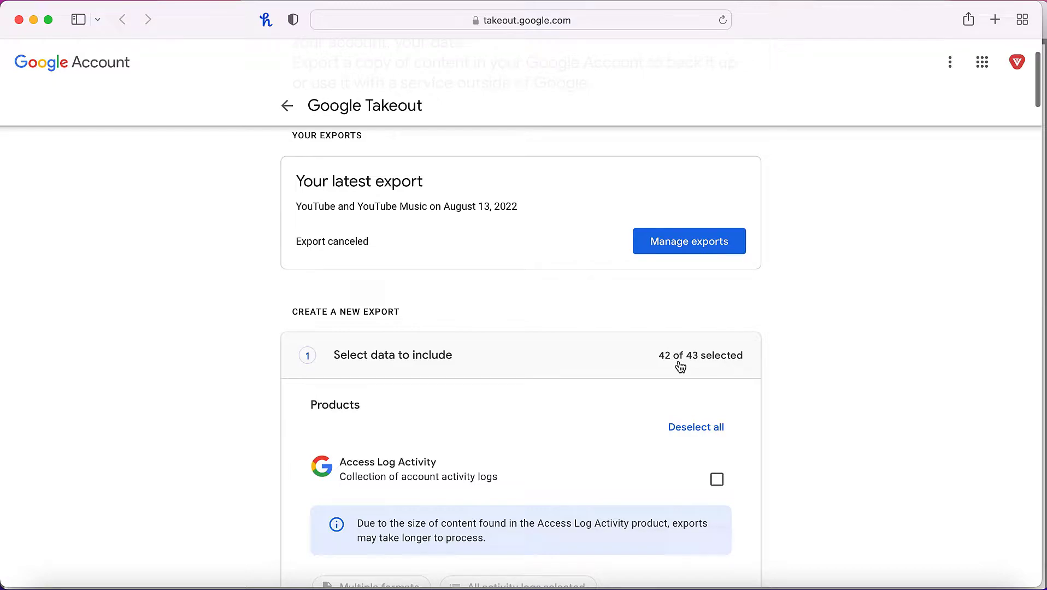
scroll(668, 420, "down", 3)
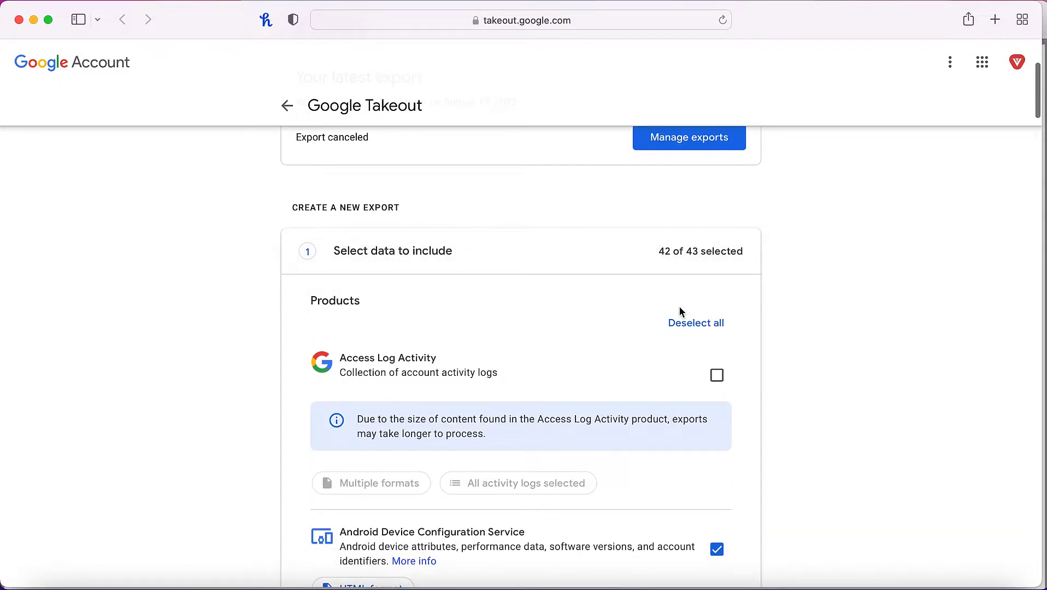
scroll(679, 312, "down", 4)
scroll(679, 312, "down", 6)
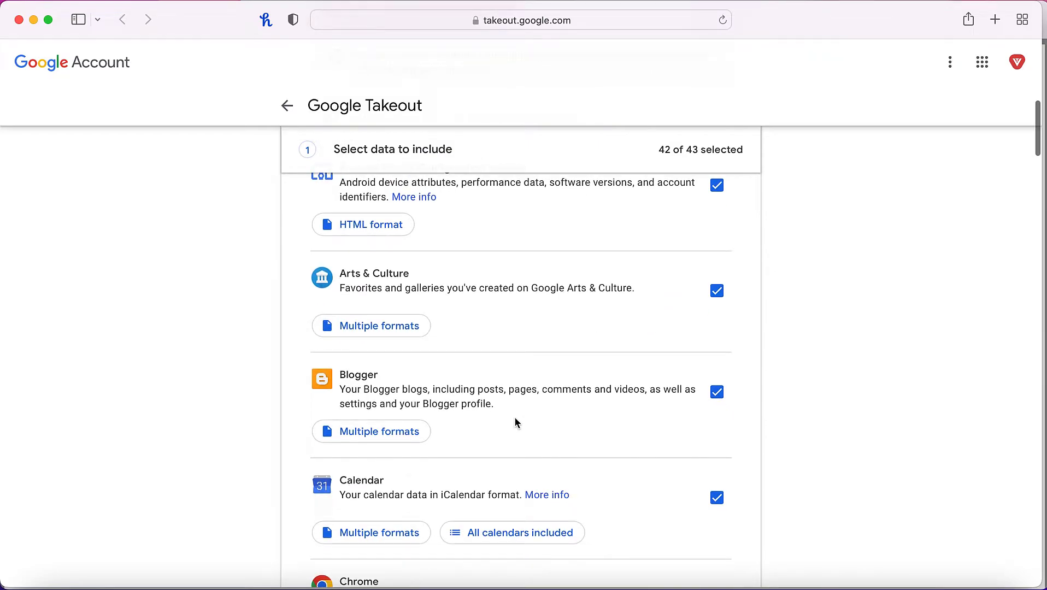
scroll(515, 422, "down", 3)
scroll(467, 515, "up", 10)
scroll(466, 516, "up", 5)
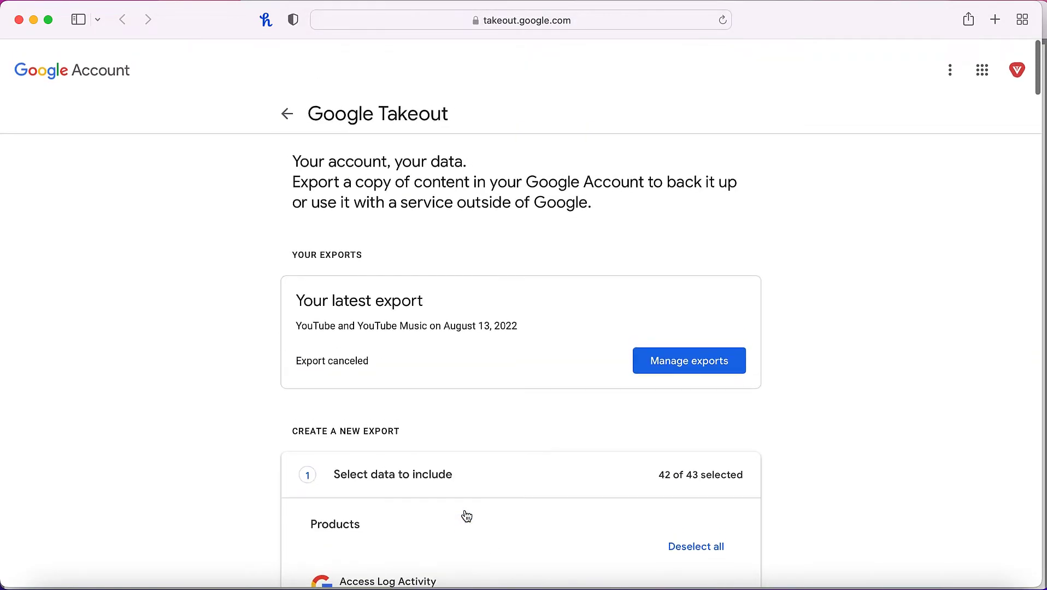
scroll(625, 420, "down", 2)
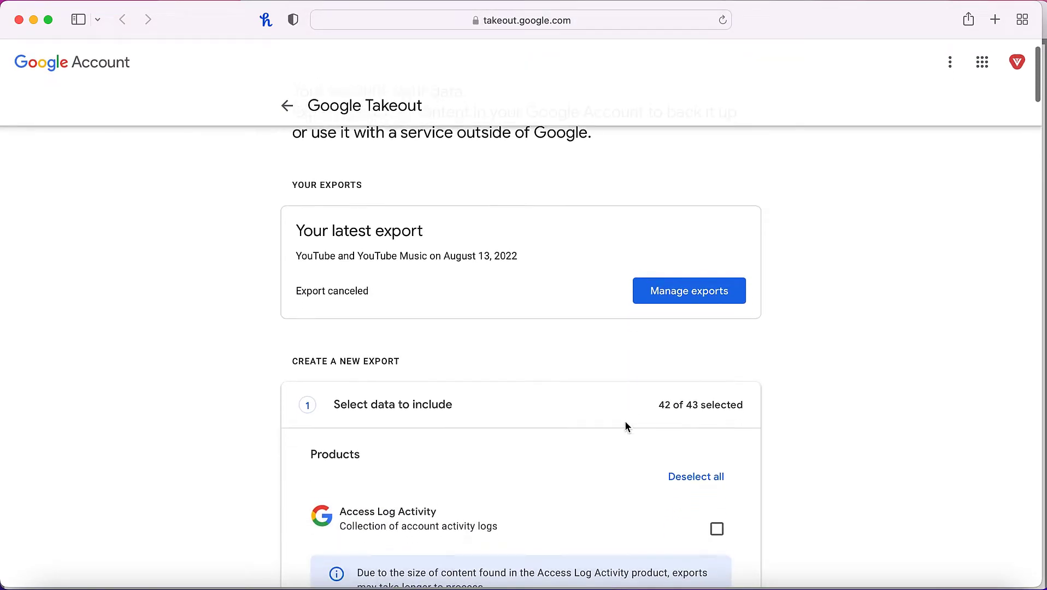
- Deselect all products, select only YouTube and YouTube Music, and keep watch history as HTML
left_click(695, 473)
scroll(756, 356, "down", 1)
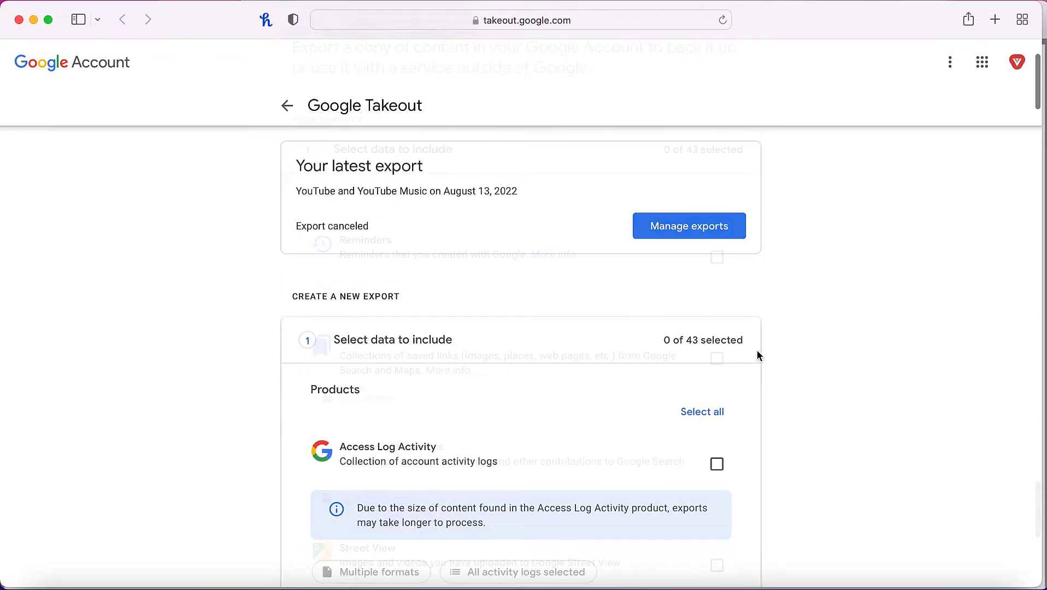
scroll(757, 355, "down", 15)
scroll(756, 355, "down", 15)
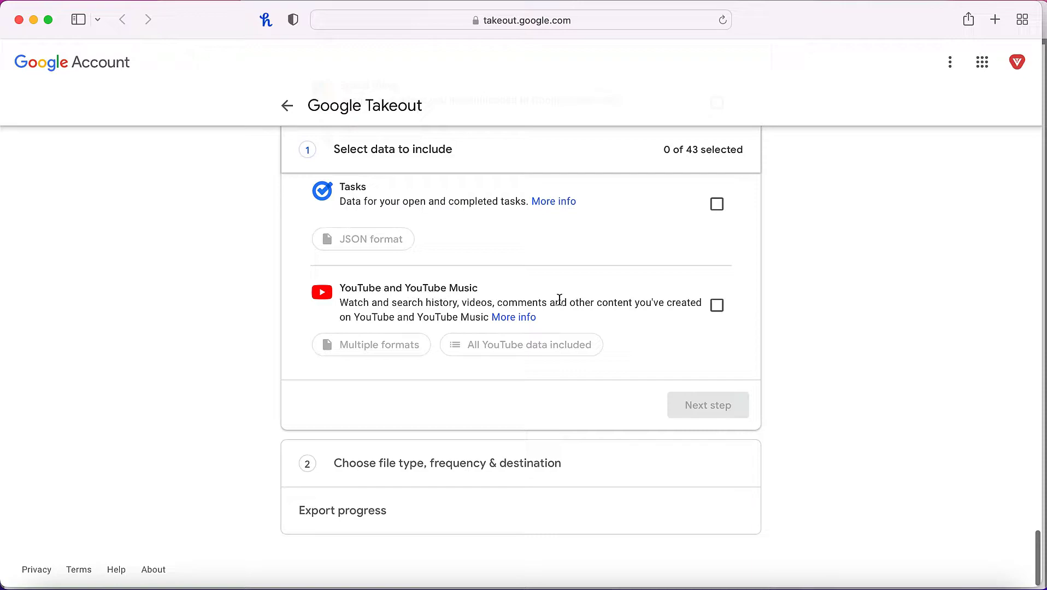
left_click(716, 304)
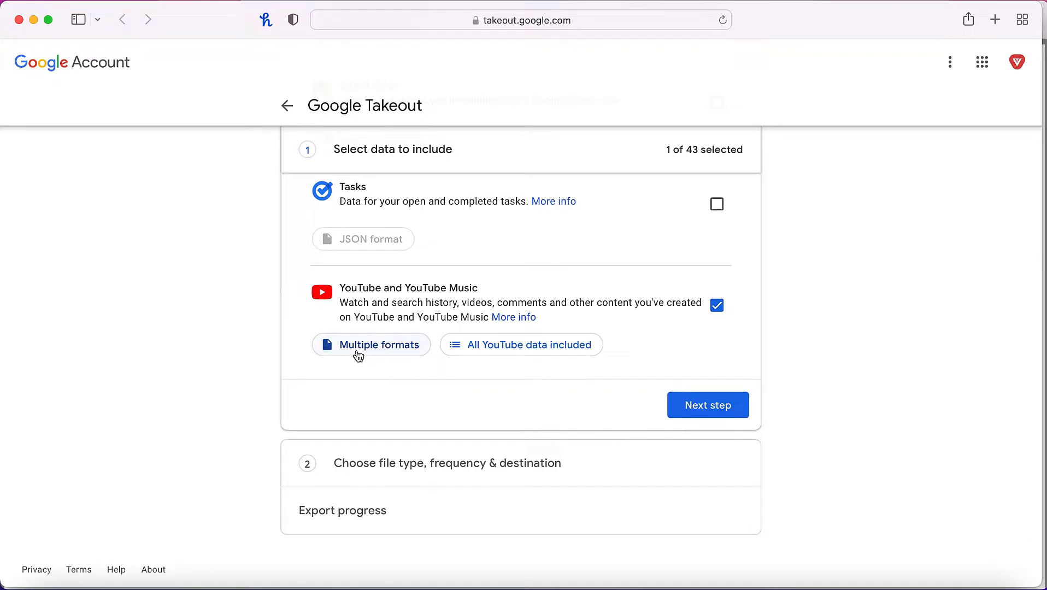
left_click(390, 351)
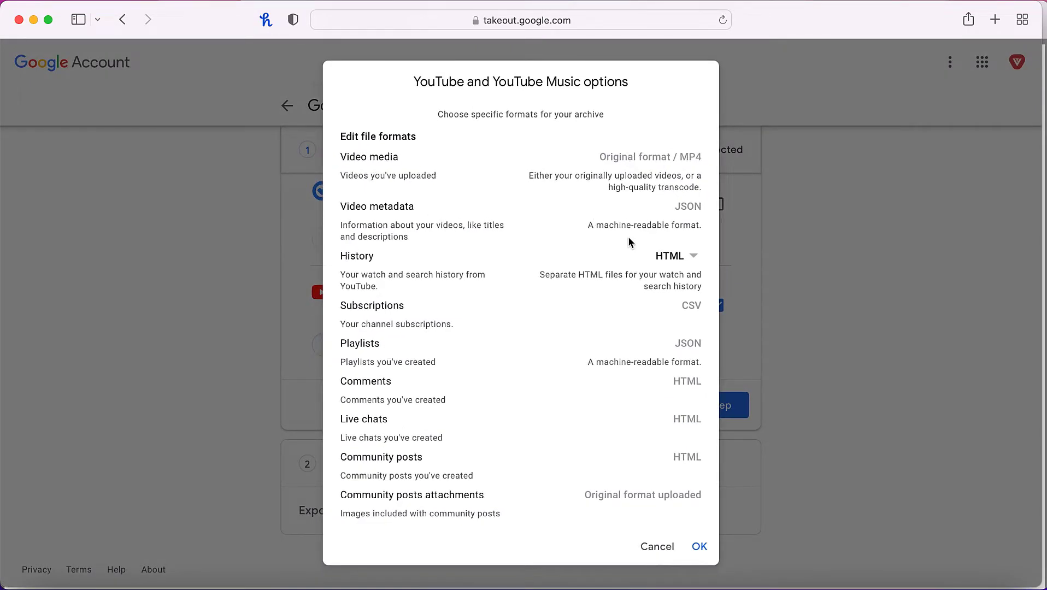
left_click(670, 258)
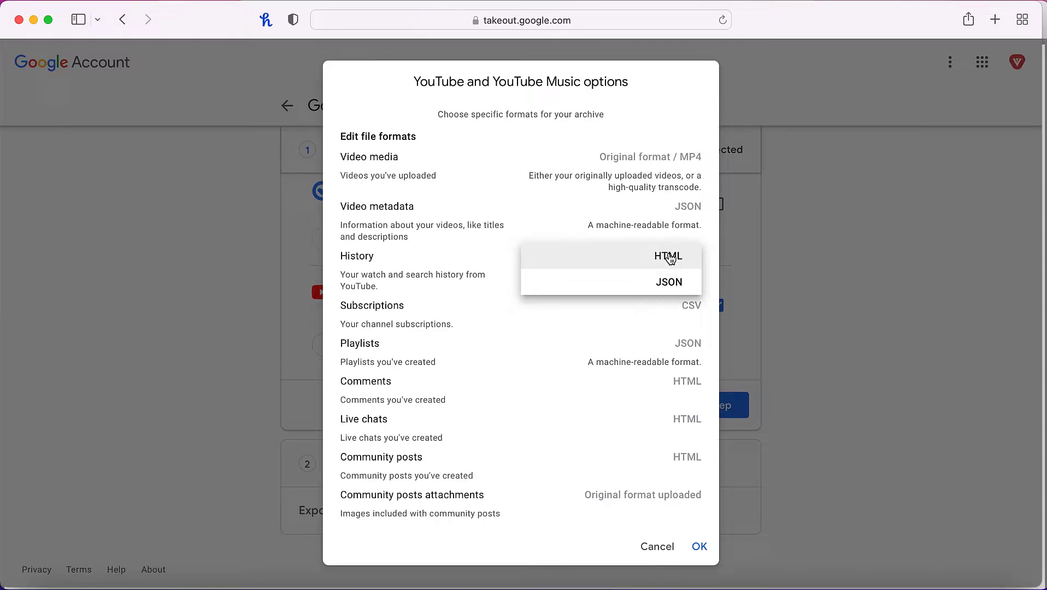
left_click(679, 226)
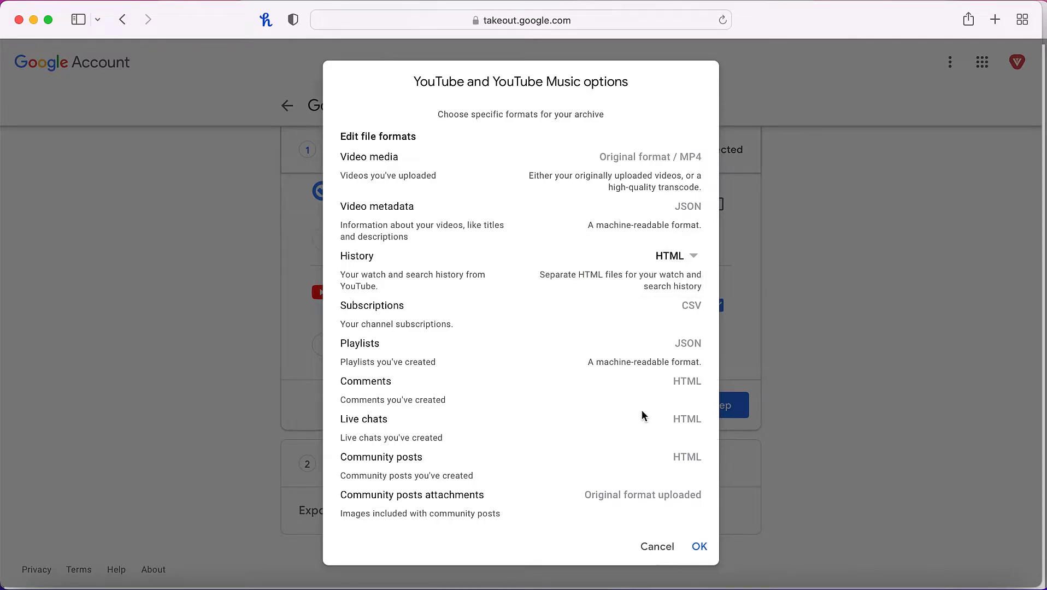
left_click(698, 547)
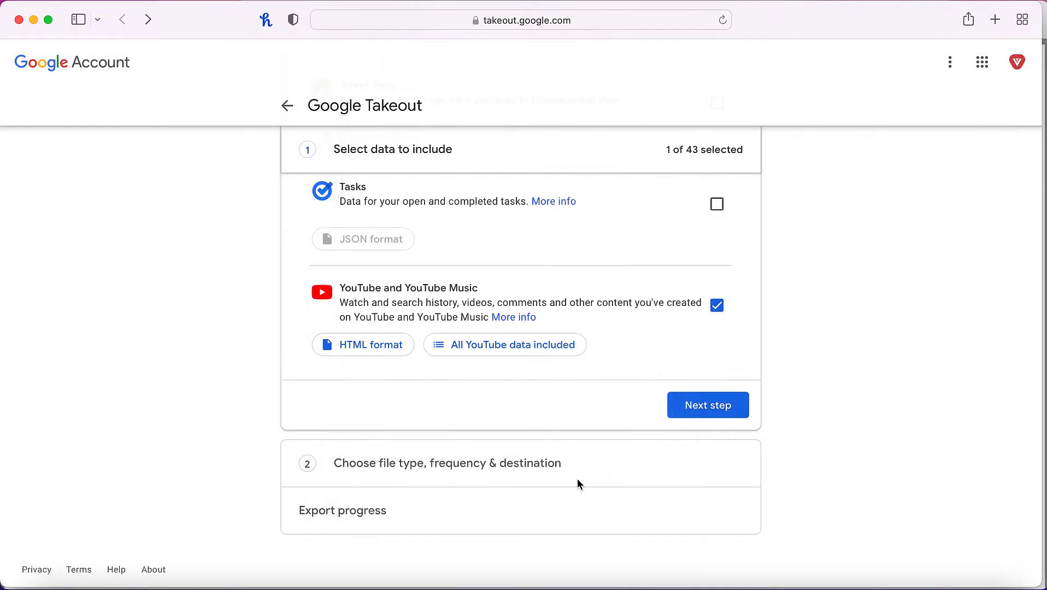
- Review the list of included YouTube data types under All YouTube data included
left_click(500, 349)
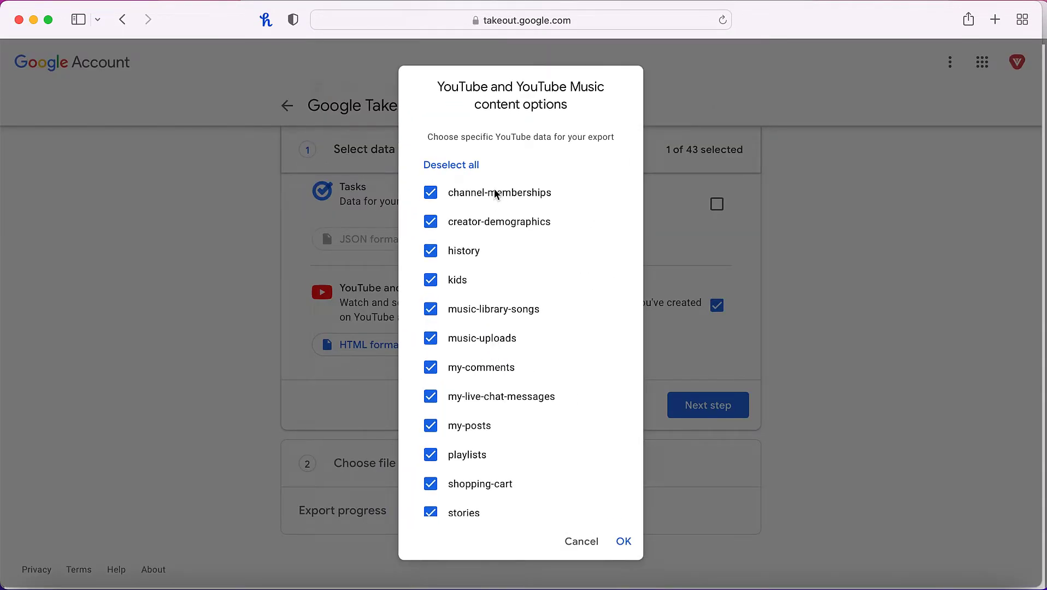
scroll(493, 349, "down", 3)
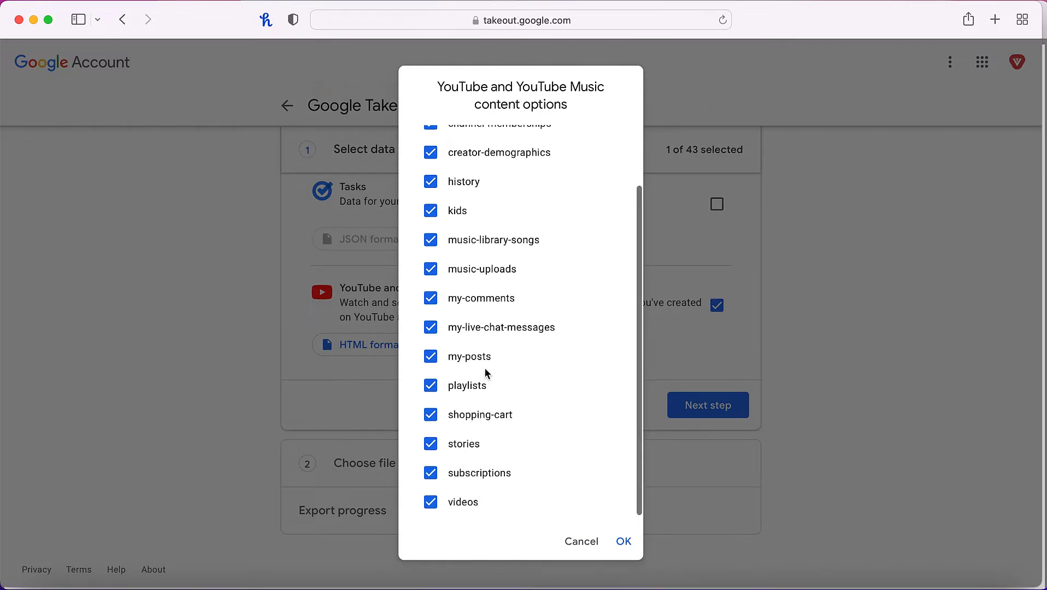
scroll(485, 372, "up", 2)
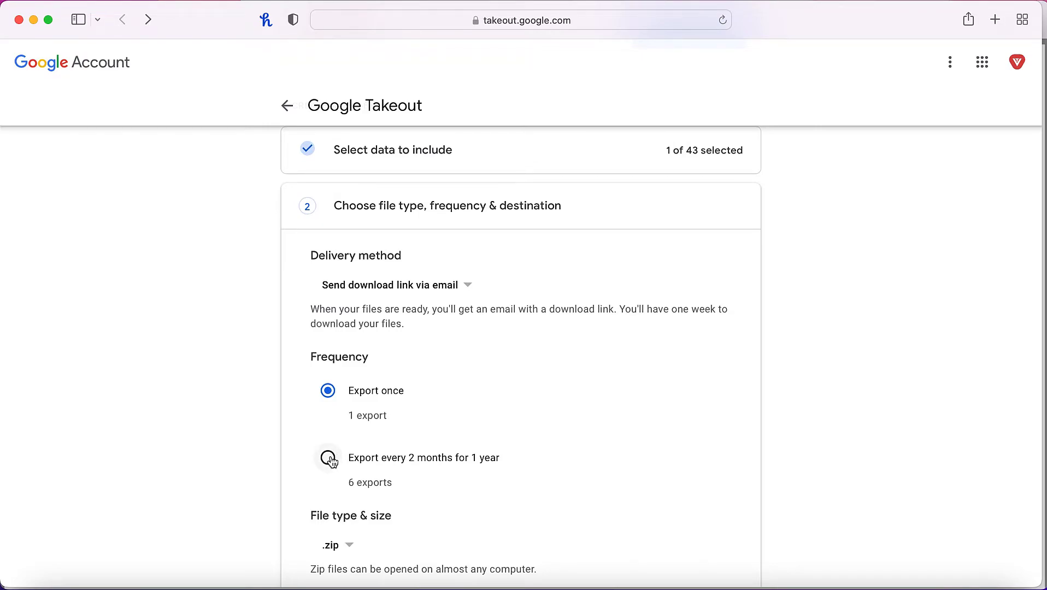
scroll(331, 460, "down", 2)
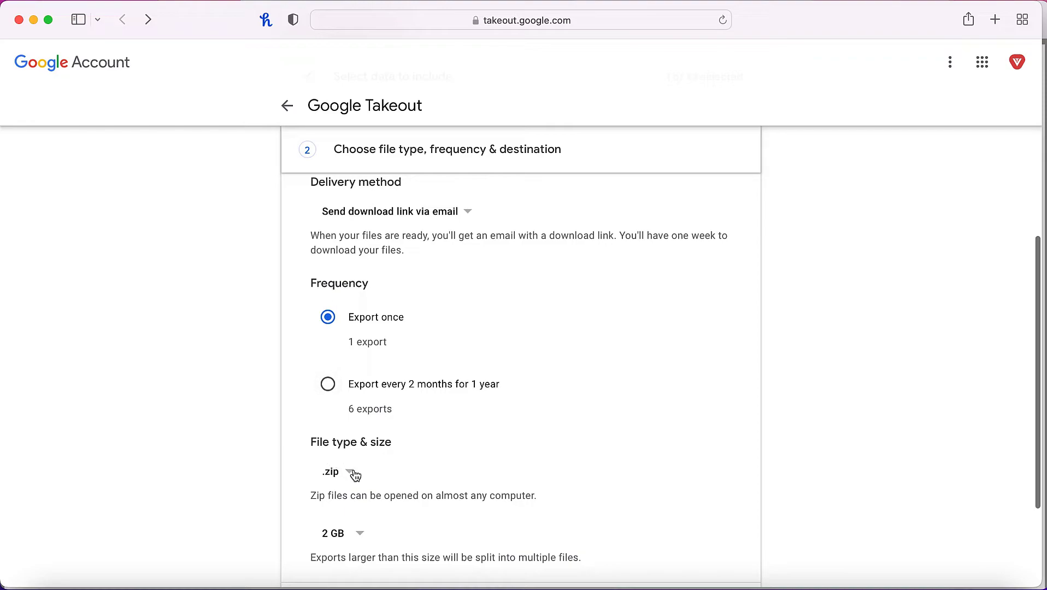
- Keep the .zip file type and create the one-time YouTube export
left_click(346, 474)
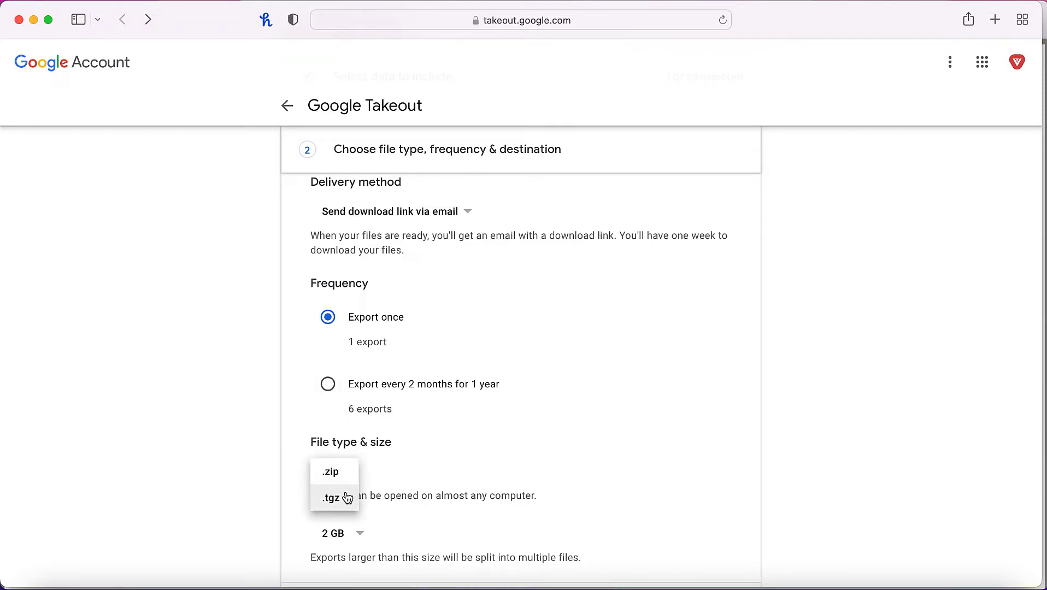
left_click(398, 457)
scroll(389, 489, "down", 2)
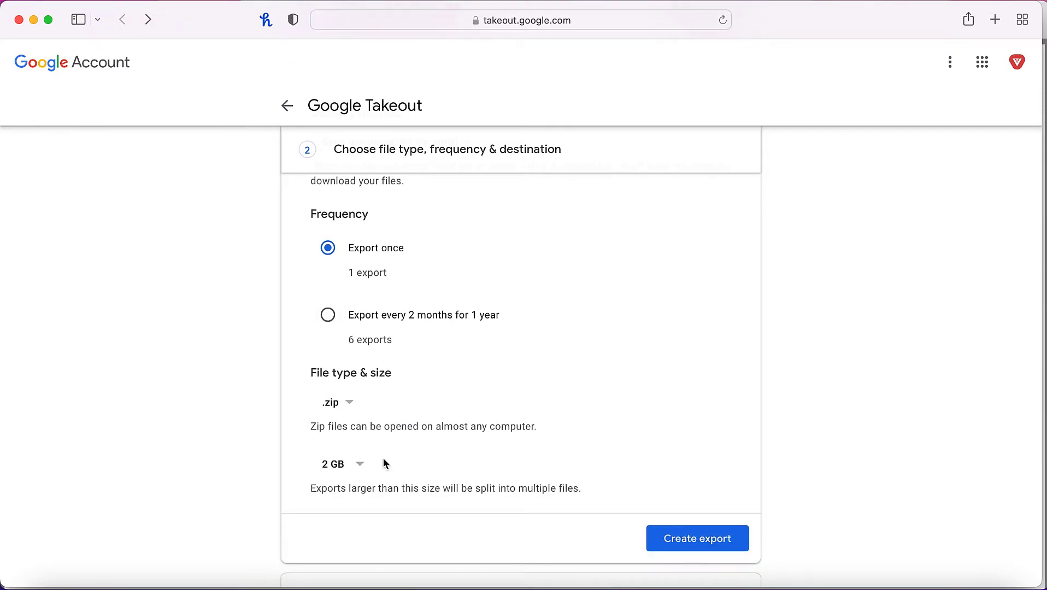
scroll(479, 402, "up", 3)
scroll(490, 396, "down", 5)
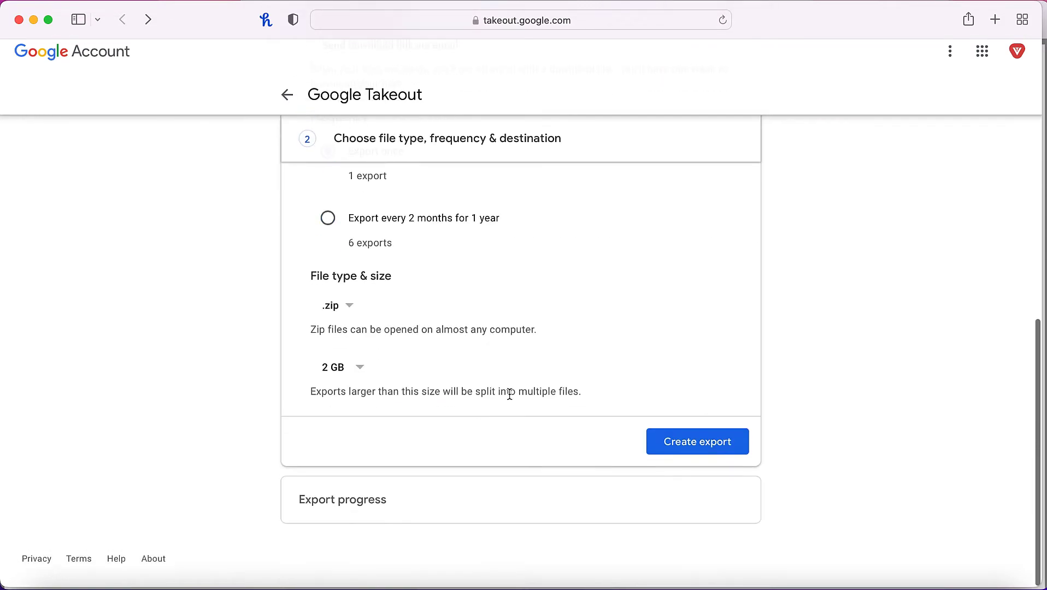
left_click(666, 453)
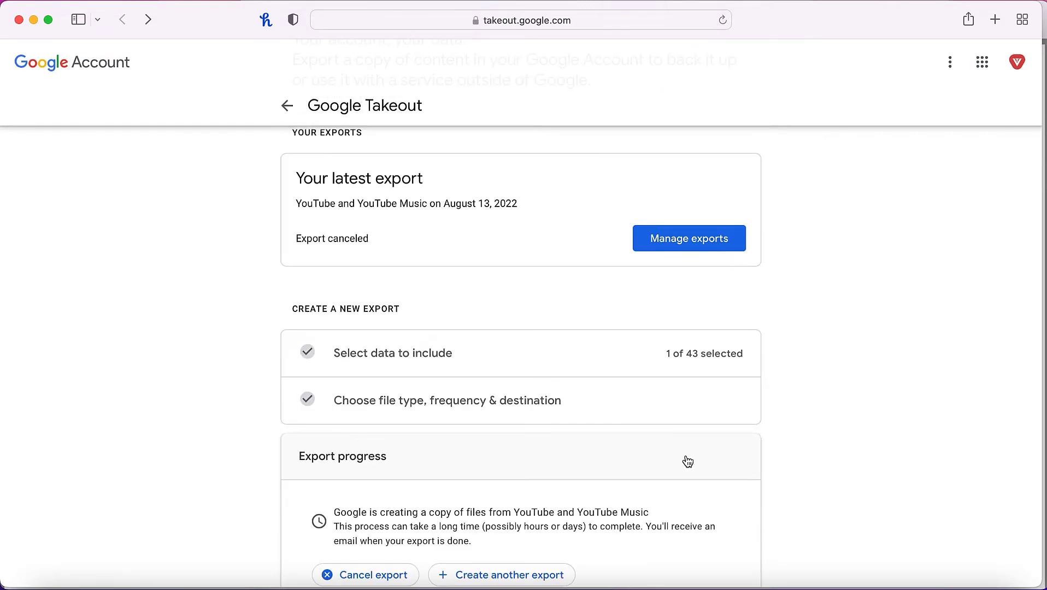
scroll(687, 461, "down", 2)
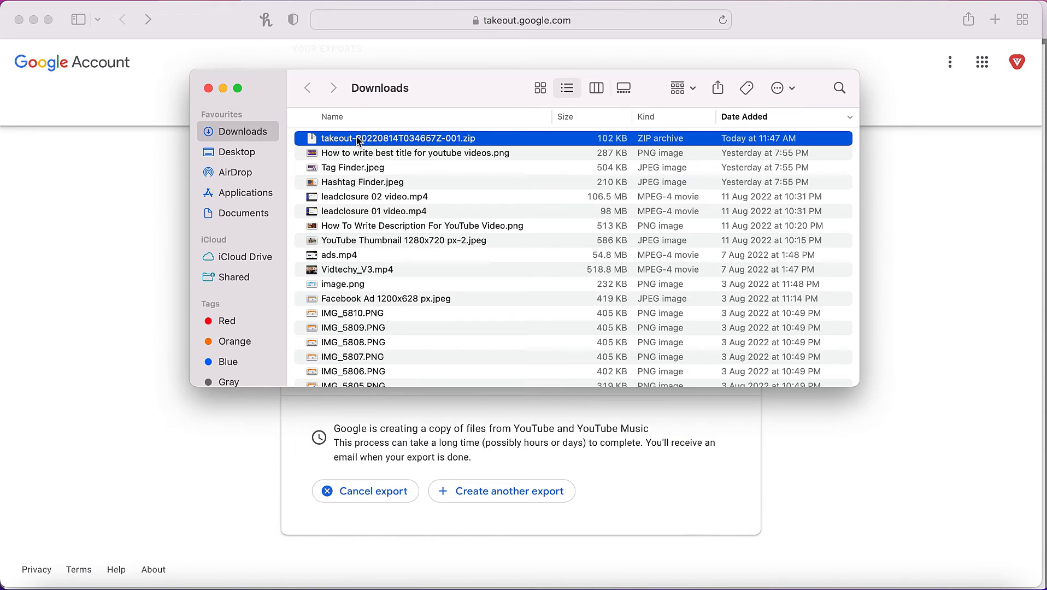
left_click(209, 89)
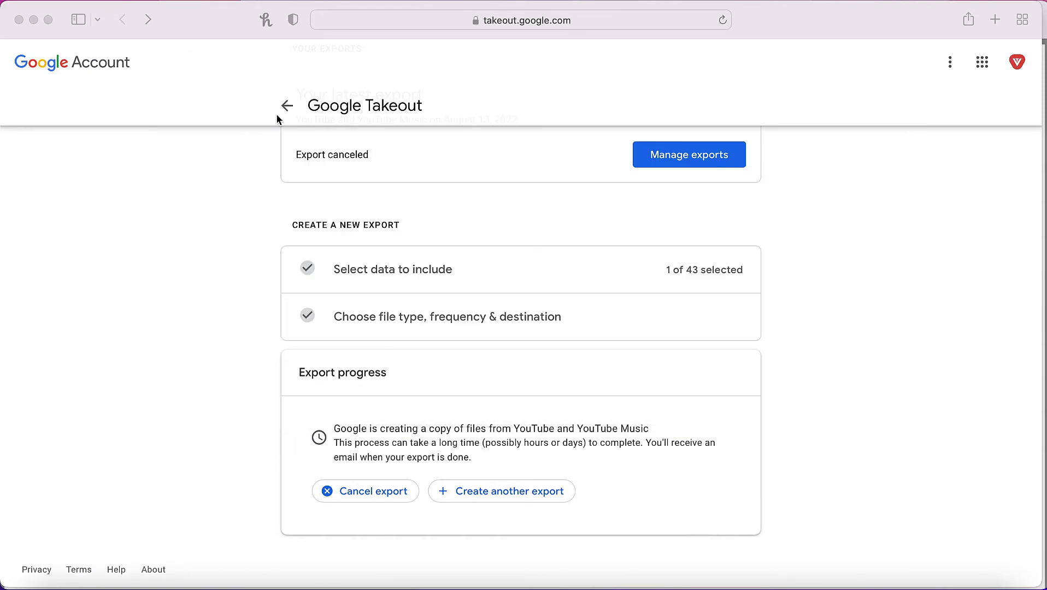
scroll(322, 417, "up", 5)
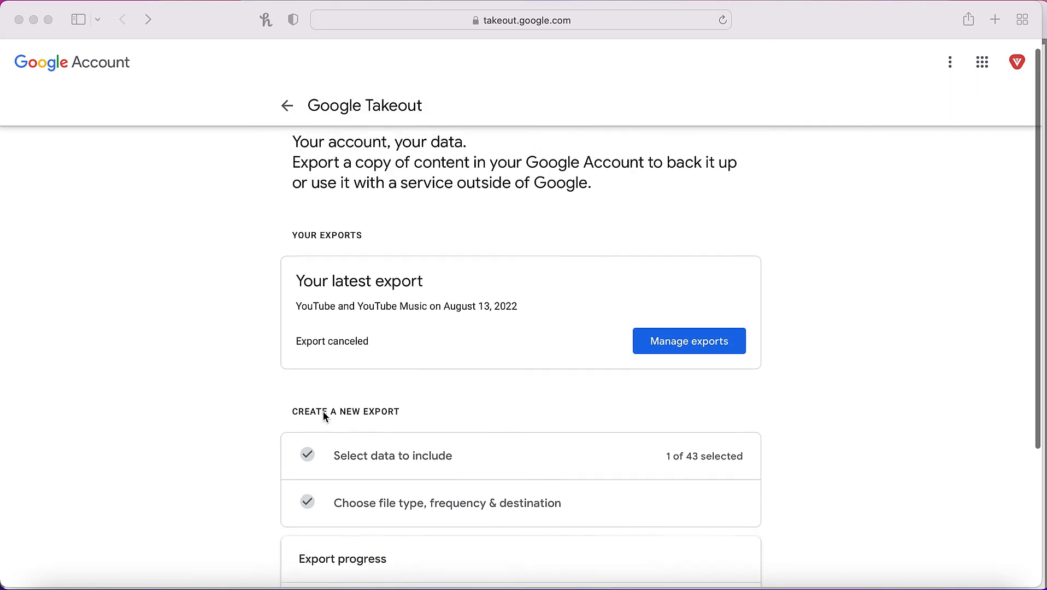